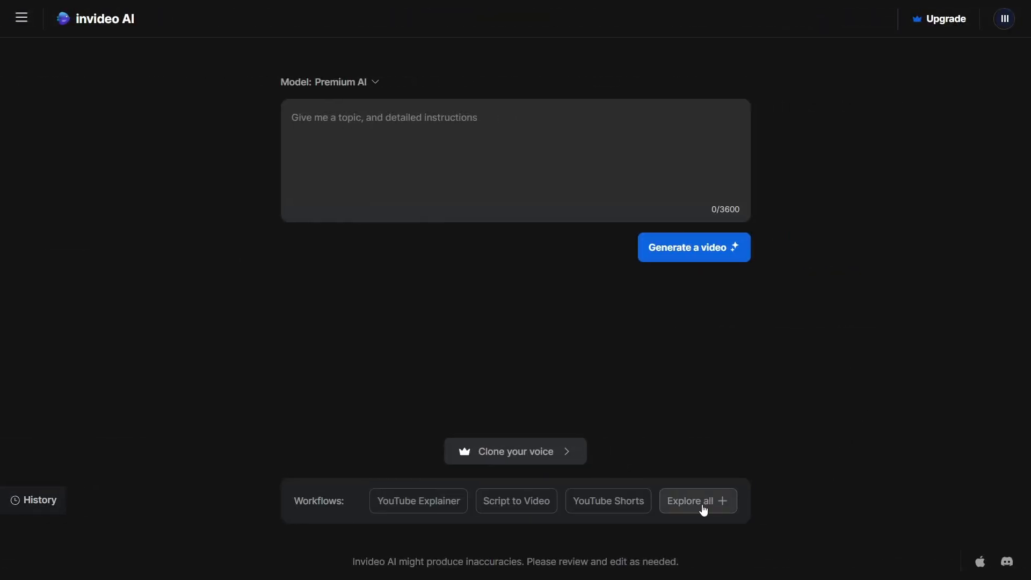
- Start an Instagram Reel workflow and describe the reel as "A video showcasing winter clothes on sale."
click(699, 501)
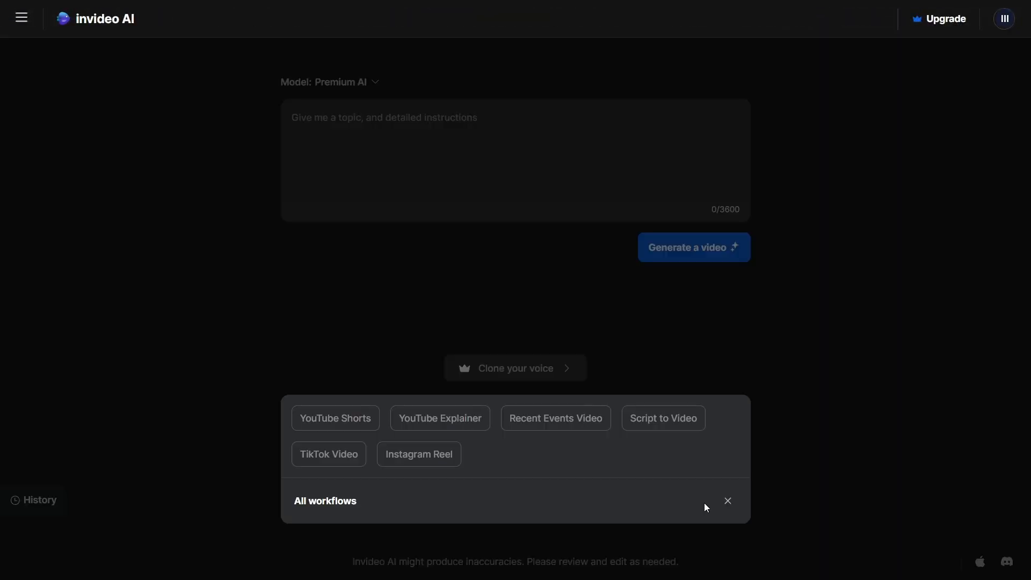
click(431, 463)
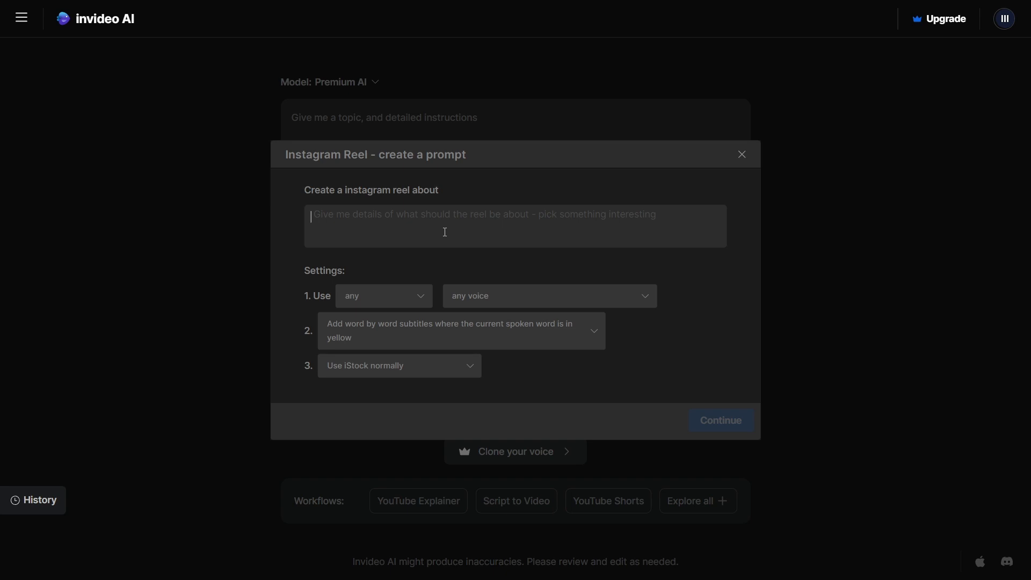
text(A video showcasing)
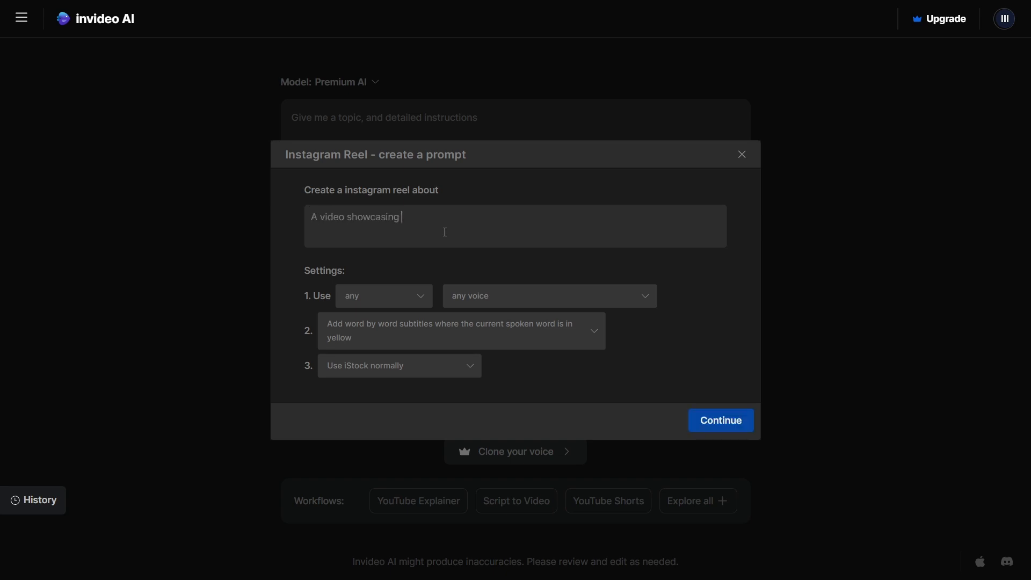
text( winter clothes on sale.)
key(Return)
key(Return)
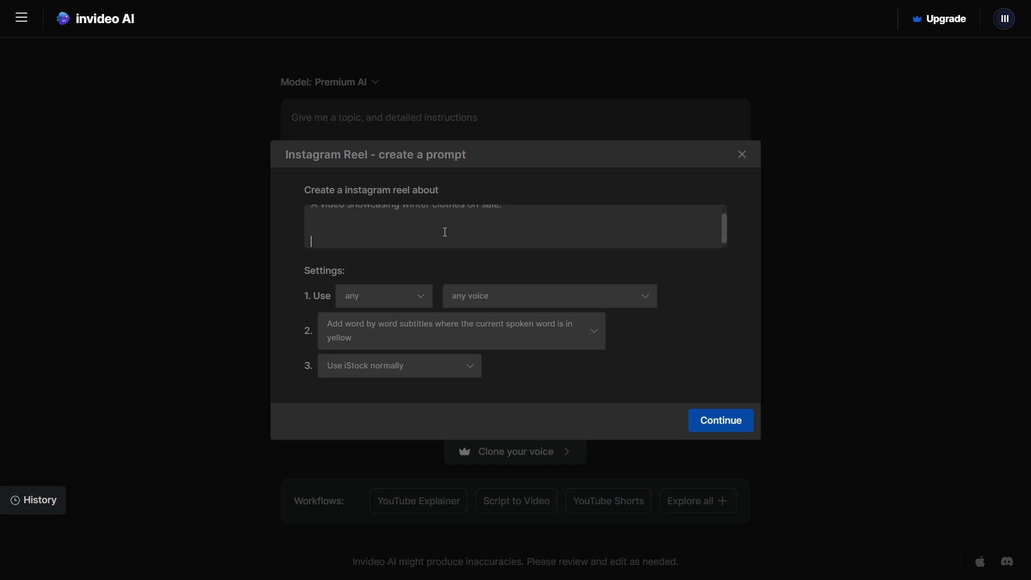
- Add the instruction "Use a fun and engaging music" on a separate line of the reel description
text(Use a fun and engaing)
key(BackSpace)
key(BackSpace)
key(BackSpace)
key(BackSpace)
text(ging music)
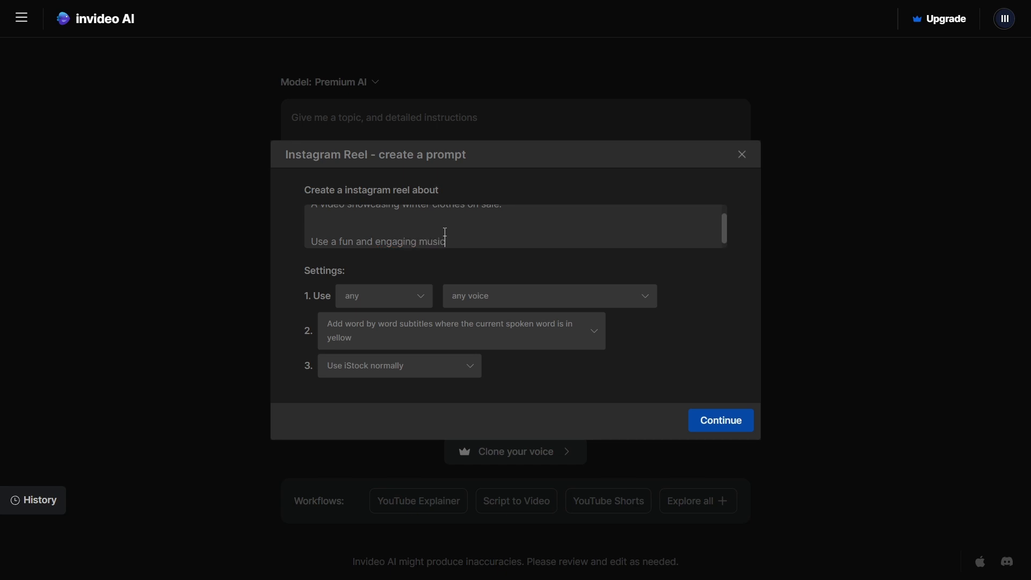
- Set the reel's narration to a female, clear American voice
click(394, 290)
click(385, 373)
click(573, 302)
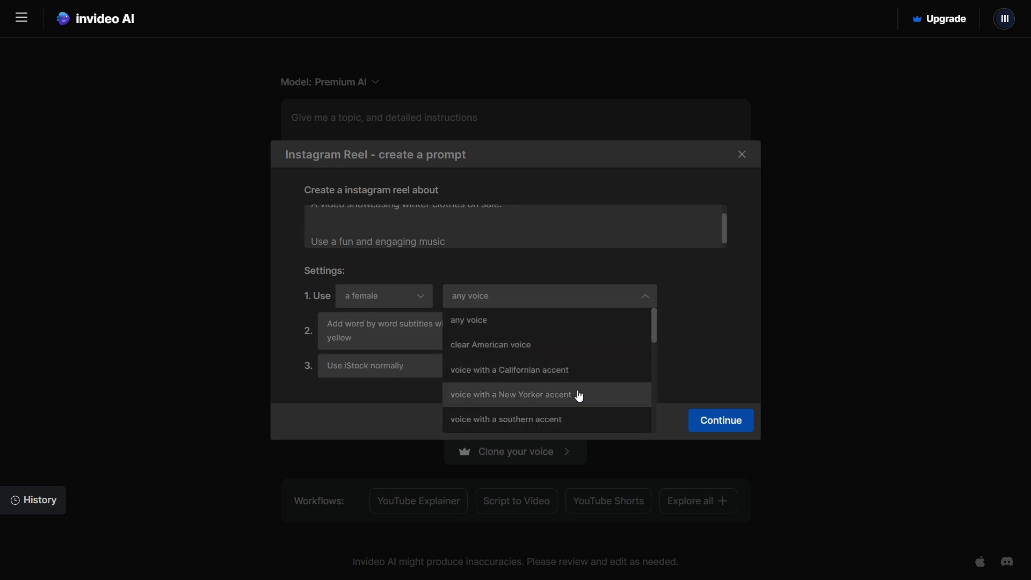
scroll(578, 392, down, 5)
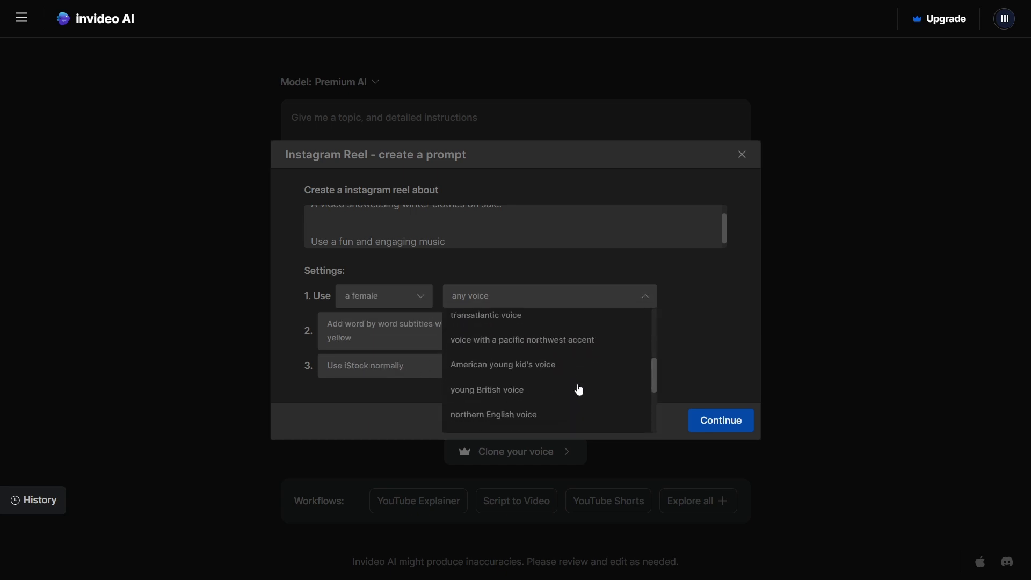
scroll(559, 381, up, 5)
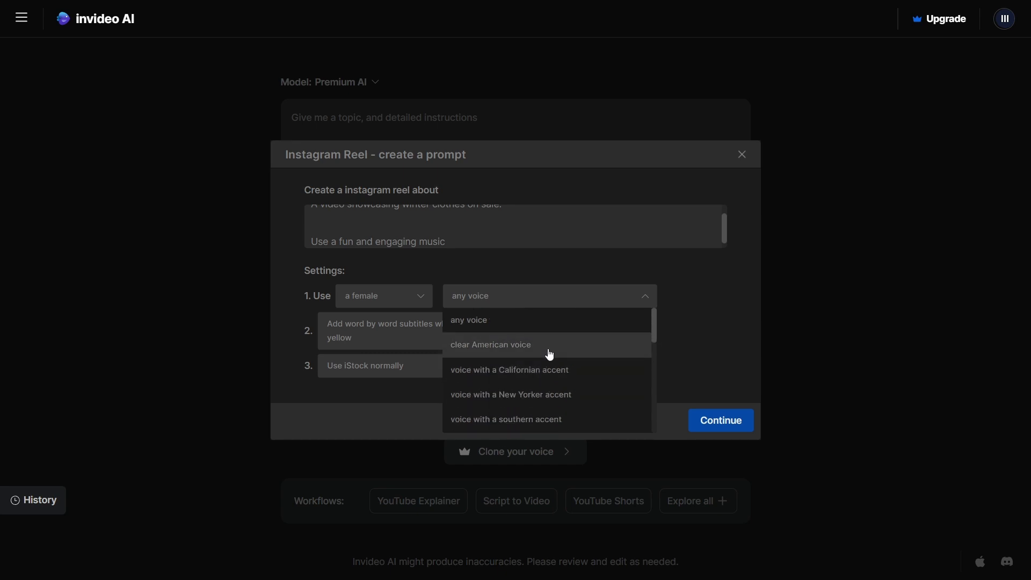
click(547, 352)
- Choose word by word subtitles with the current spoken word in yellow, and continue to the full prompt
click(503, 325)
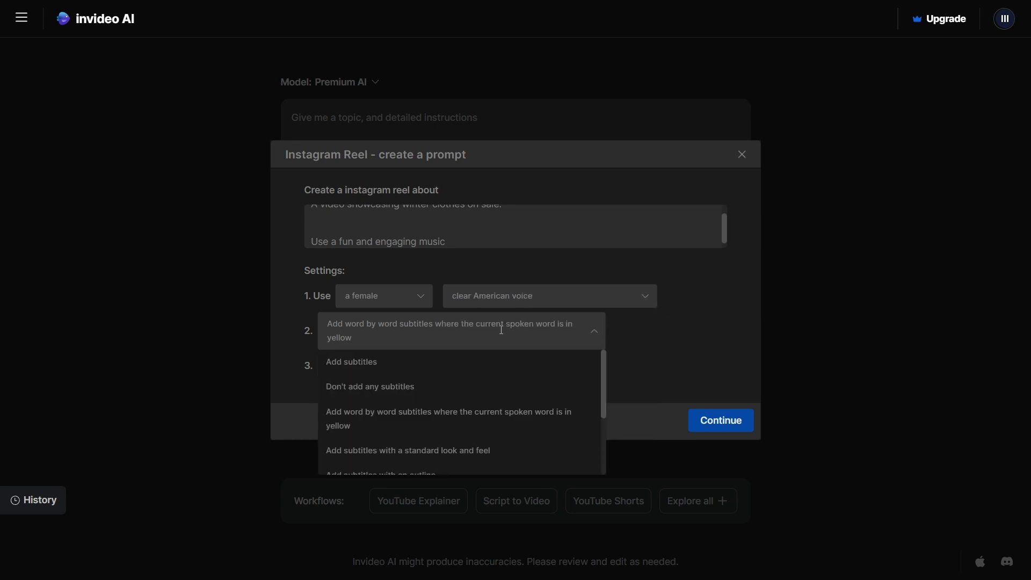
click(434, 431)
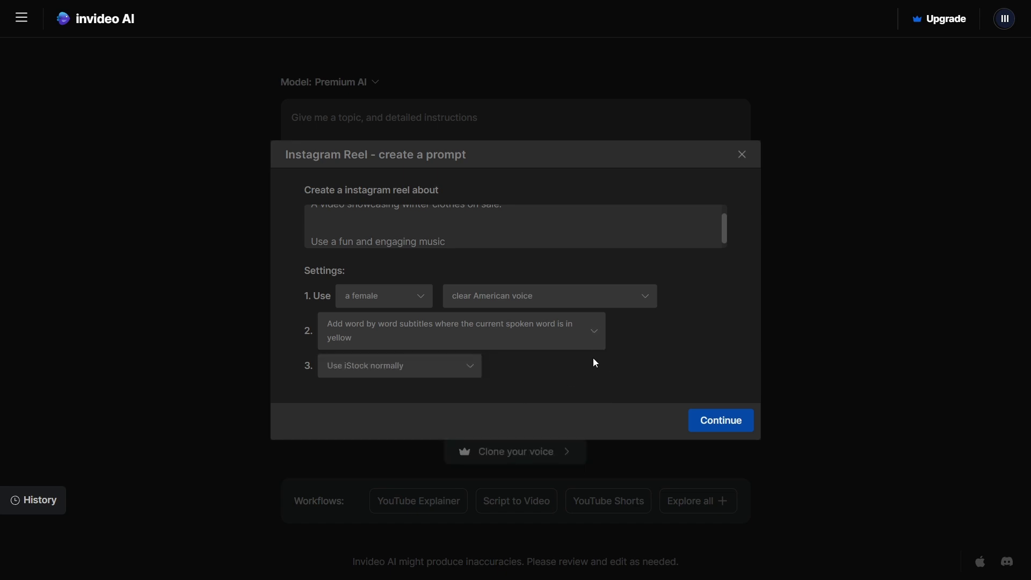
click(722, 419)
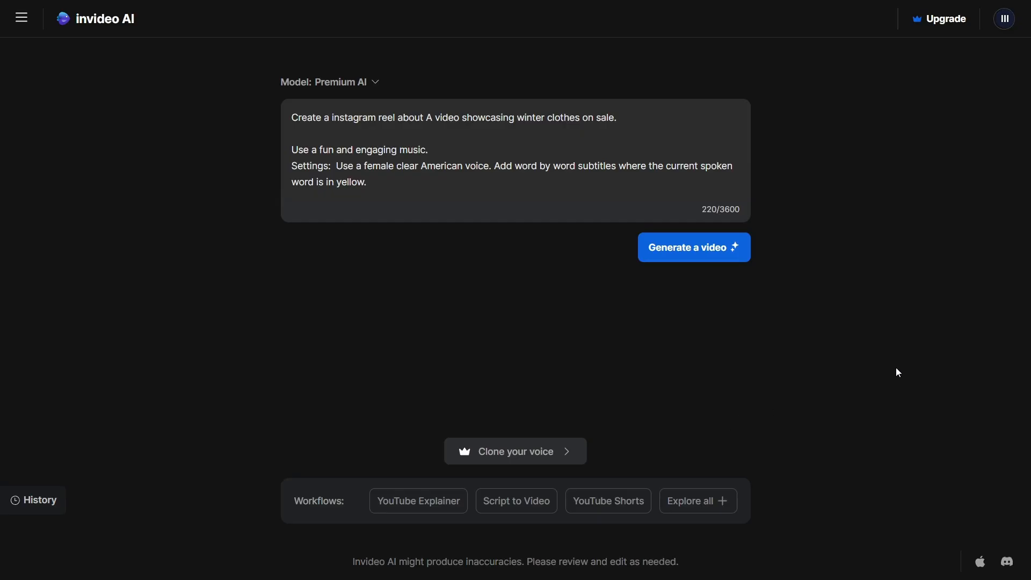
- Generate the video from the prompt for Bargain Hunters on Instagram with the Winter look and feel
click(702, 259)
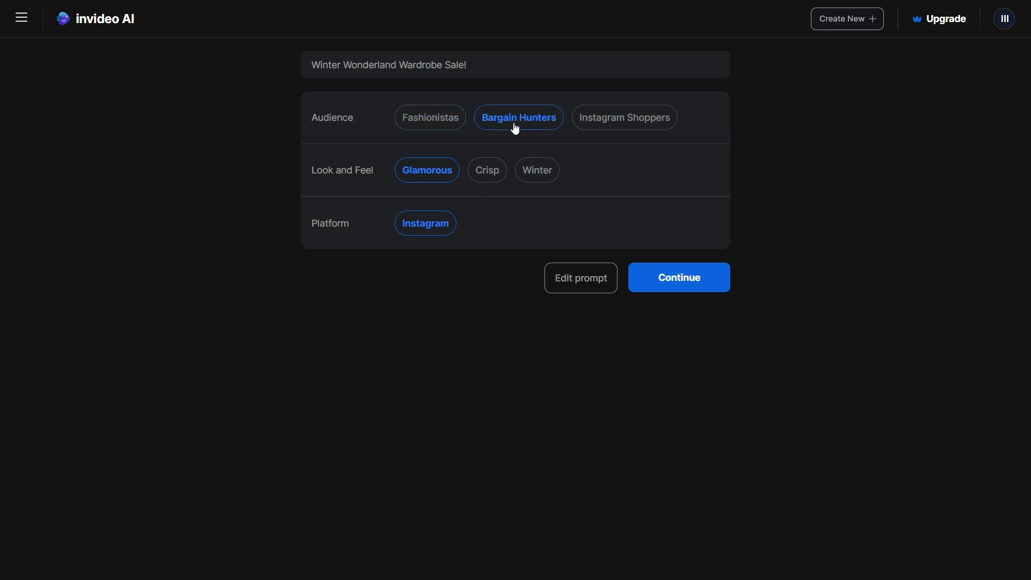
click(537, 173)
click(681, 291)
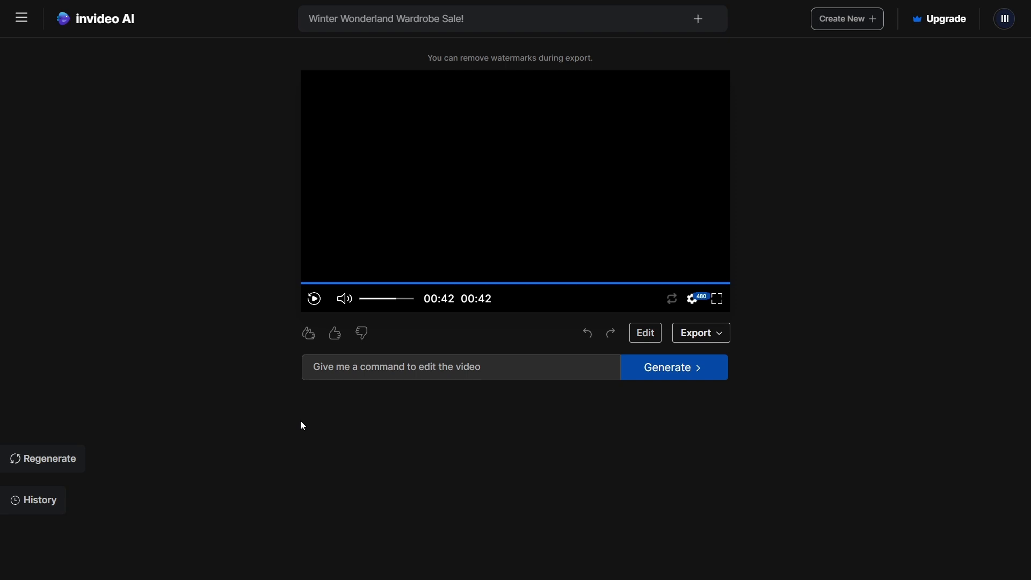
- Open the generated video's media for editing and upload the winter clothing clips and photos to the media library
click(650, 336)
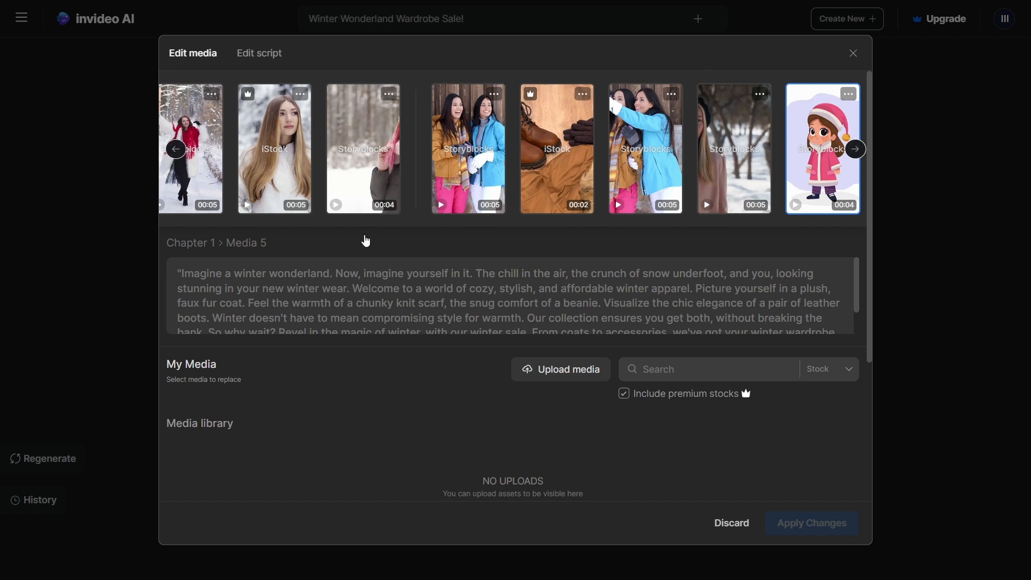
mouse_move(872, 145)
click(174, 151)
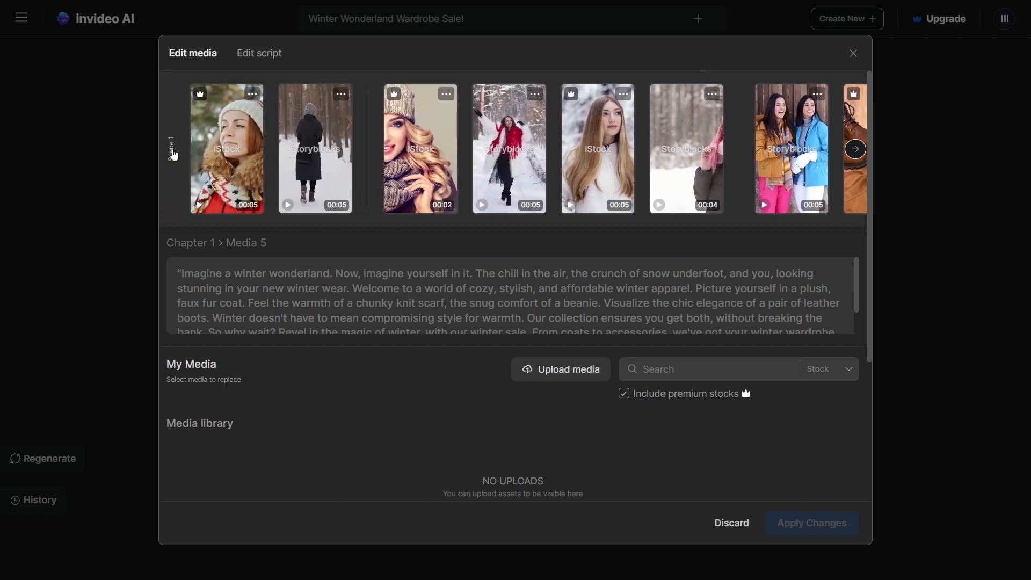
mouse_move(342, 203)
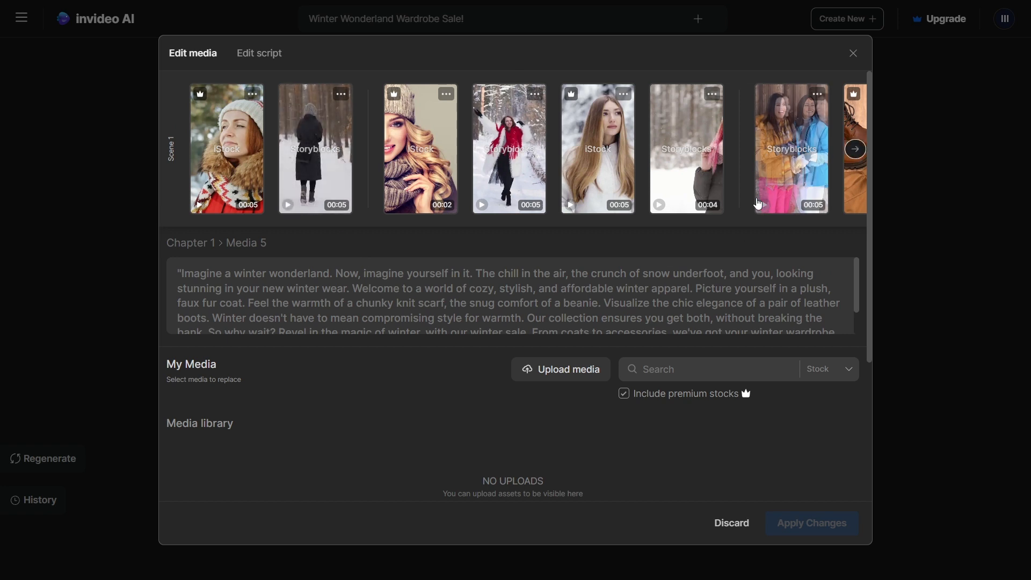
scroll(284, 258, down, 2)
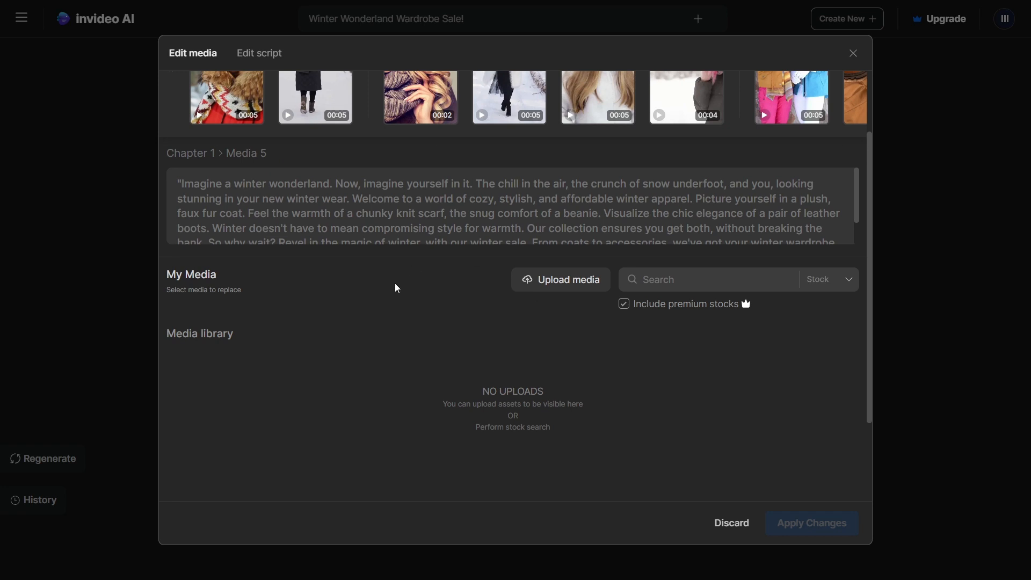
scroll(398, 288, down, 3)
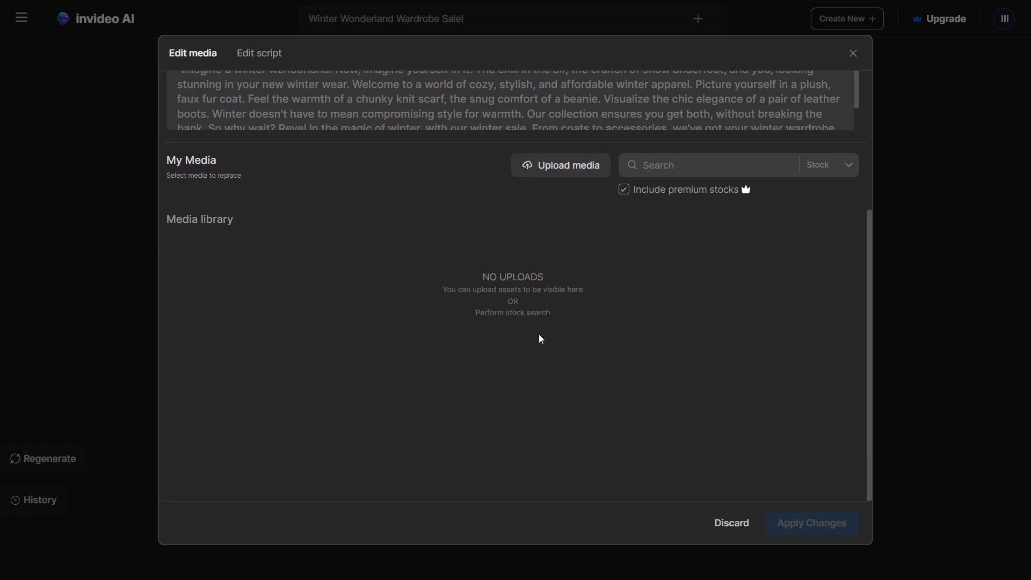
scroll(538, 335, up, 2)
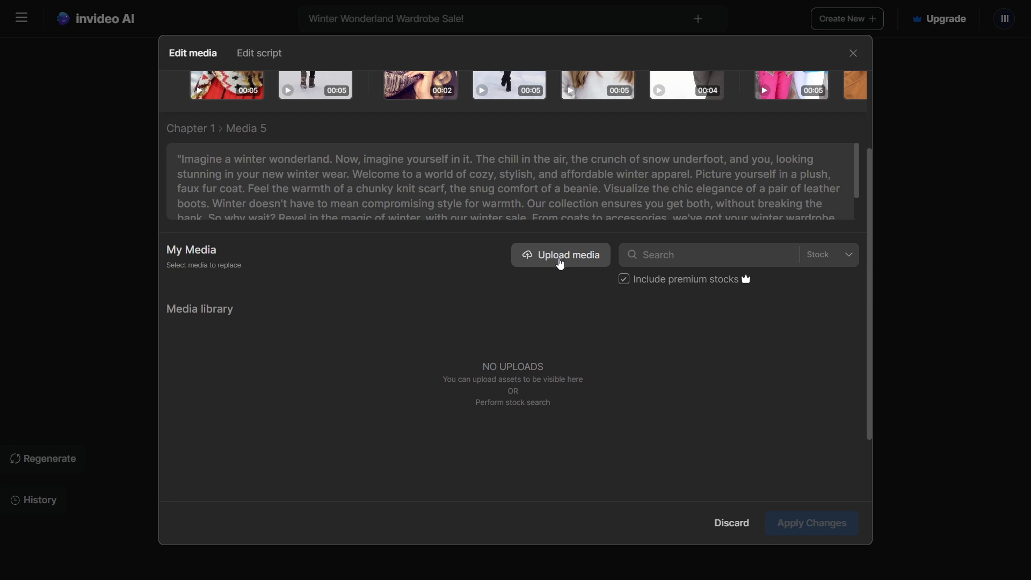
scroll(698, 210, up, 2)
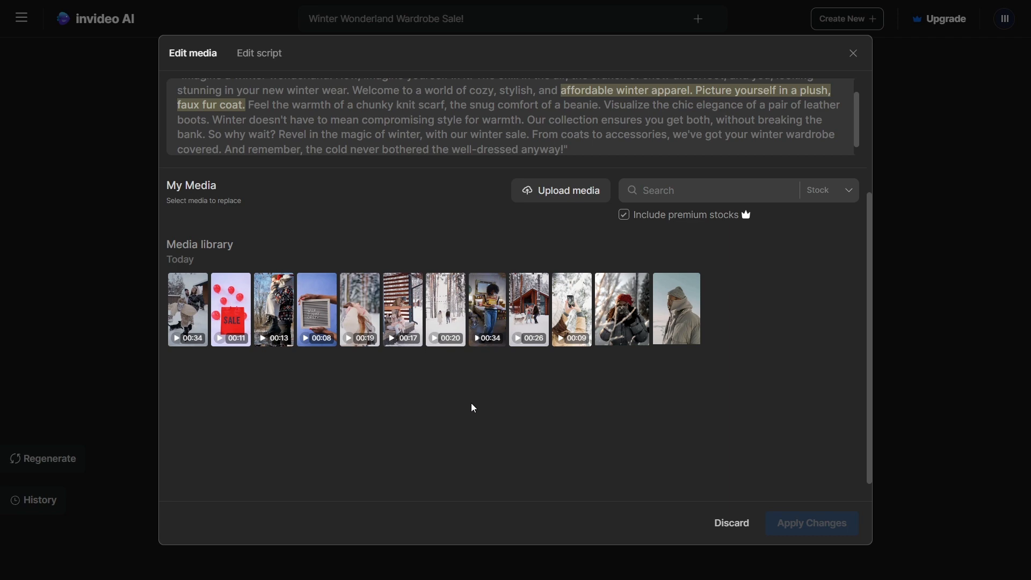
- Replace the first clip of Scene 1 with the uploaded photo of the person in a red hat
scroll(540, 421, up, 3)
scroll(493, 411, down, 3)
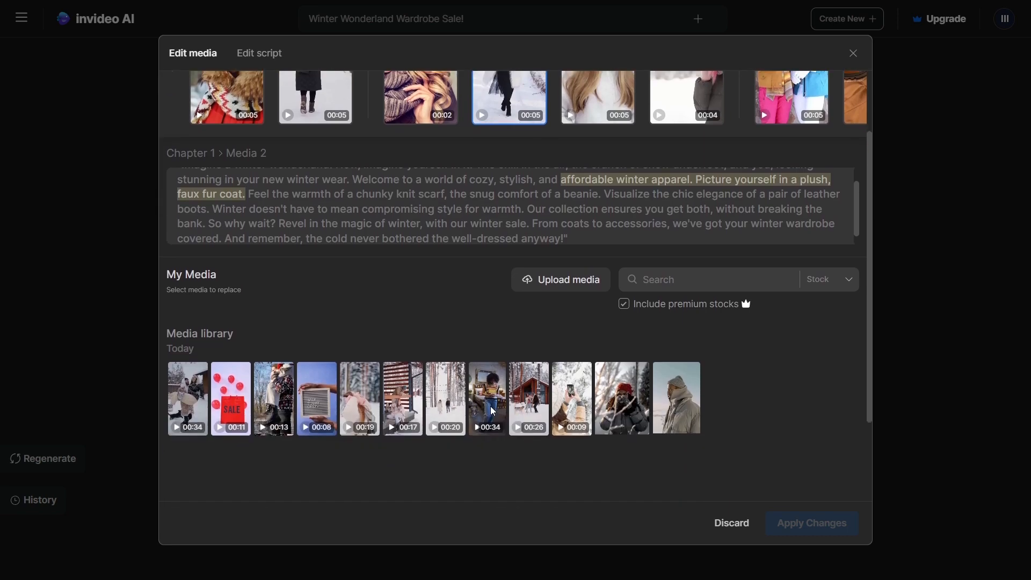
scroll(502, 408, up, 3)
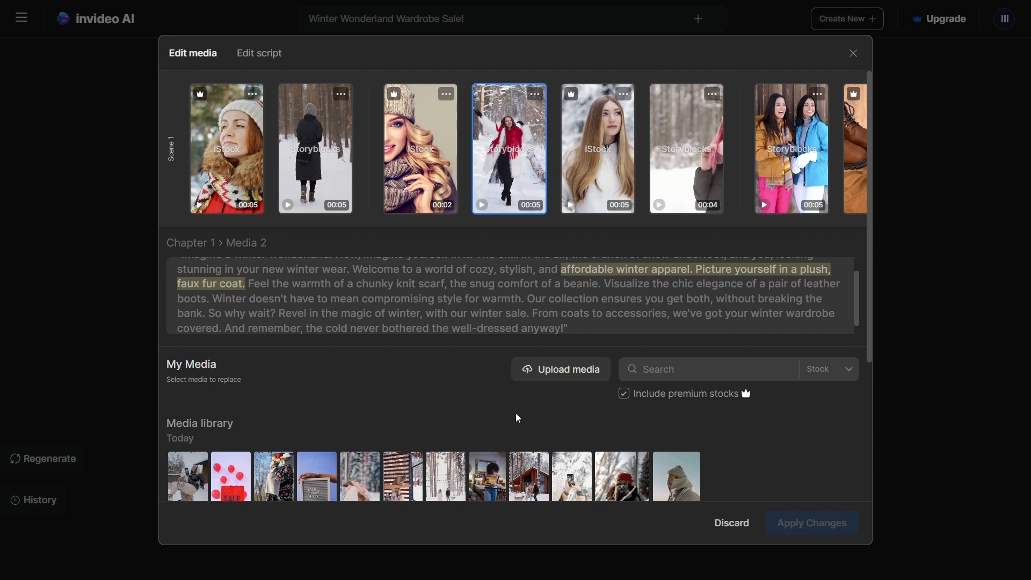
mouse_move(227, 164)
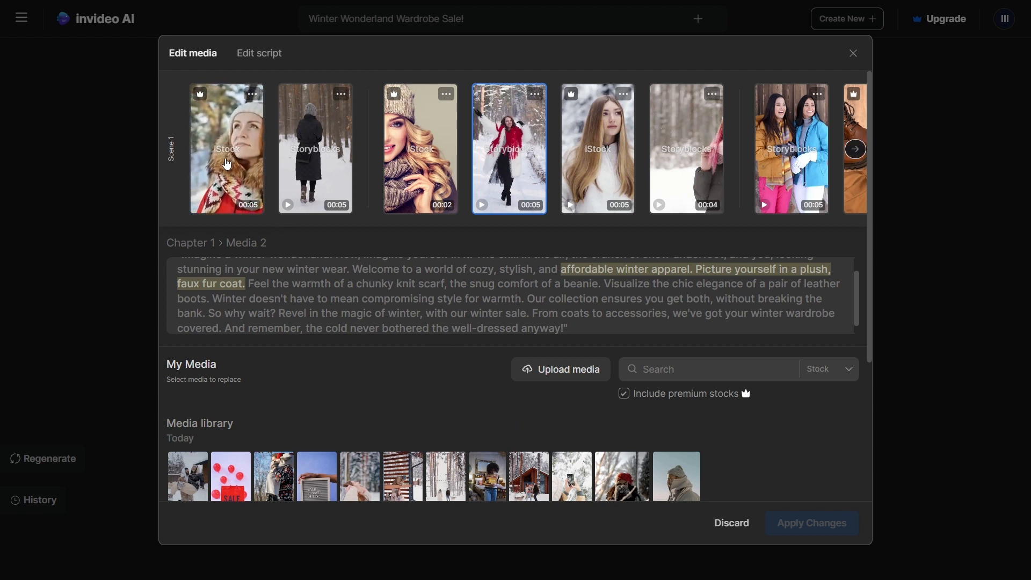
click(226, 165)
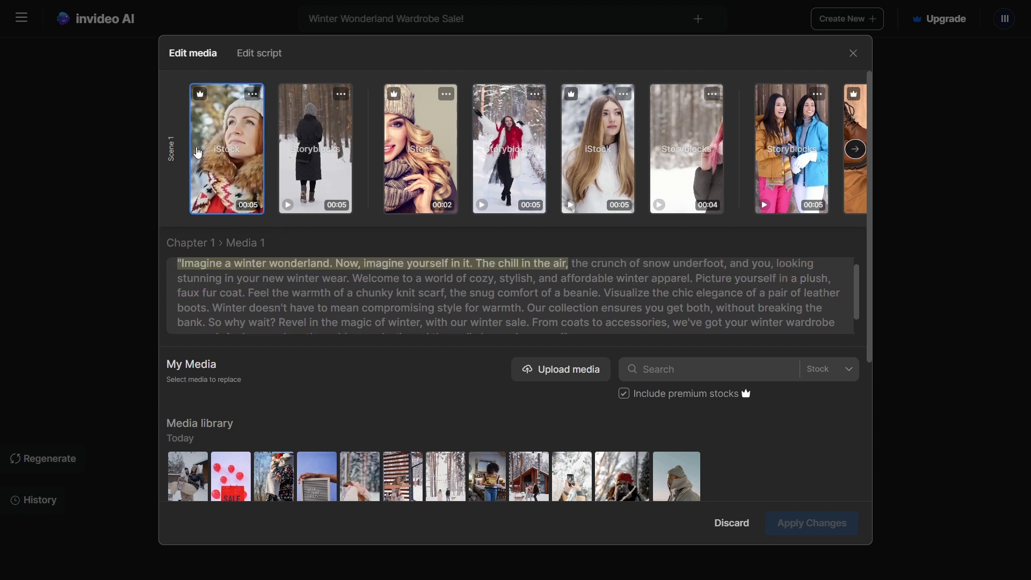
scroll(181, 169, down, 3)
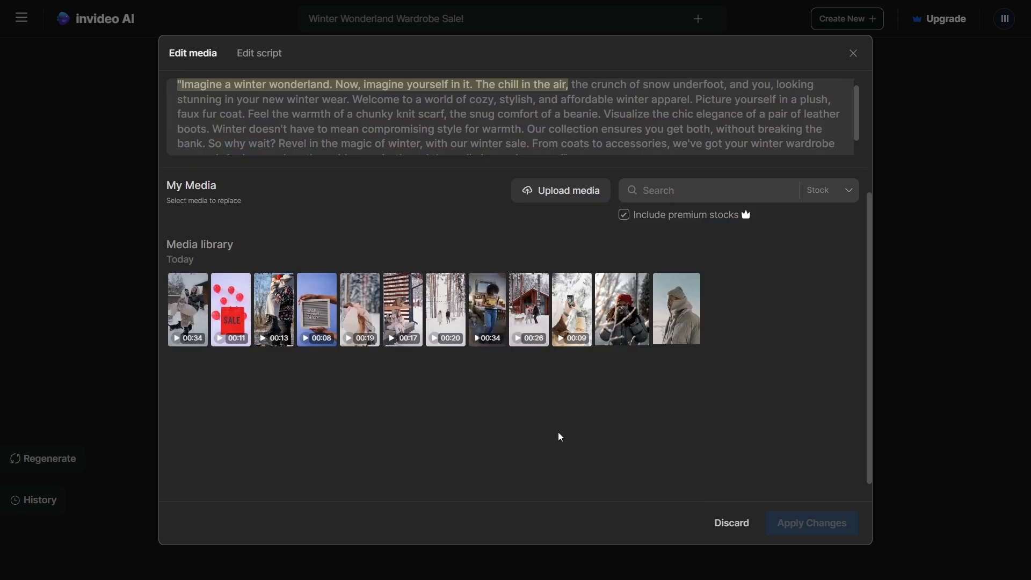
scroll(558, 439, up, 2)
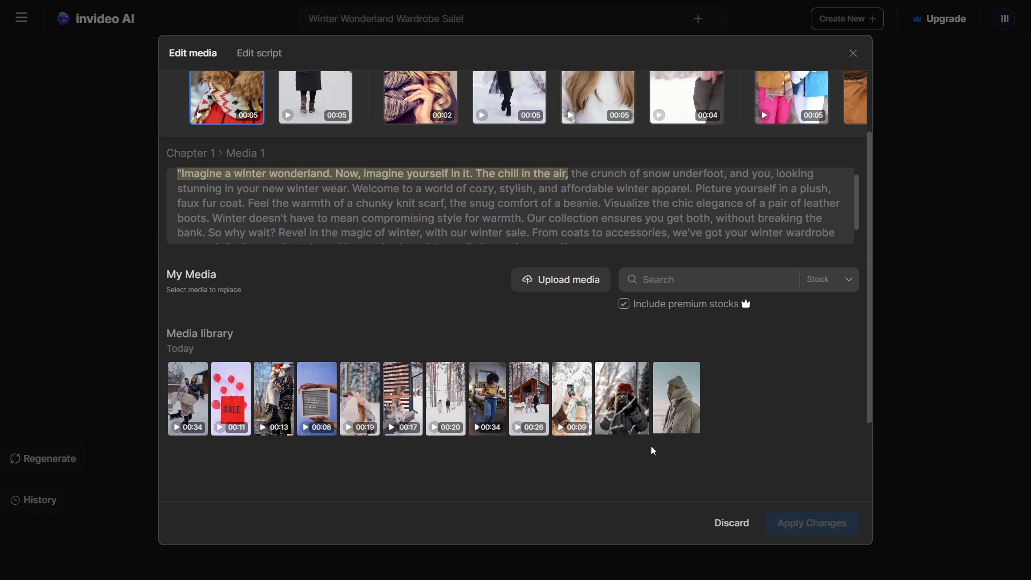
click(626, 405)
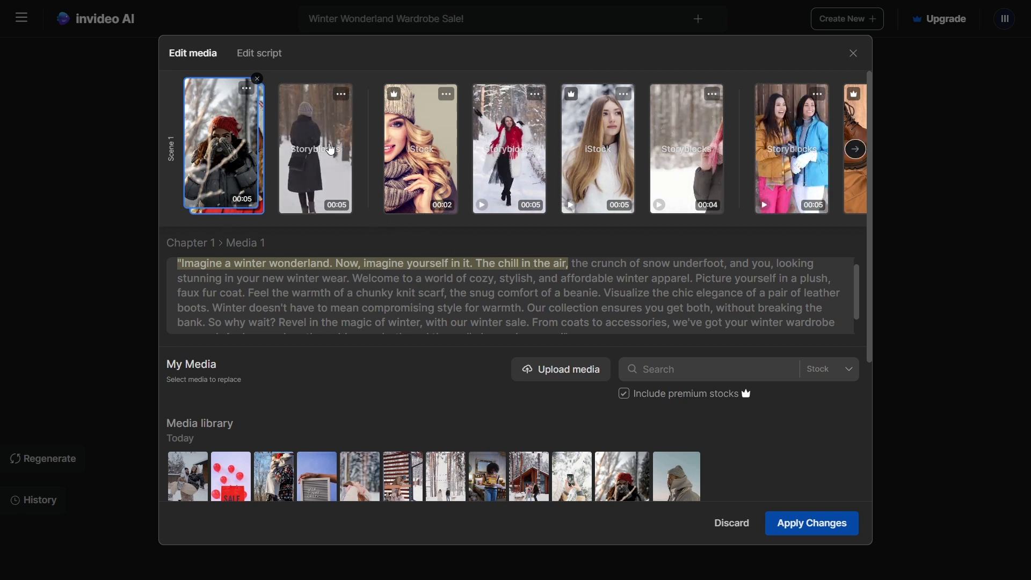
- Replace the second clip, the person in a black coat, with the uploaded 00:34 clip of the couple in the snow
scroll(330, 146, down, 3)
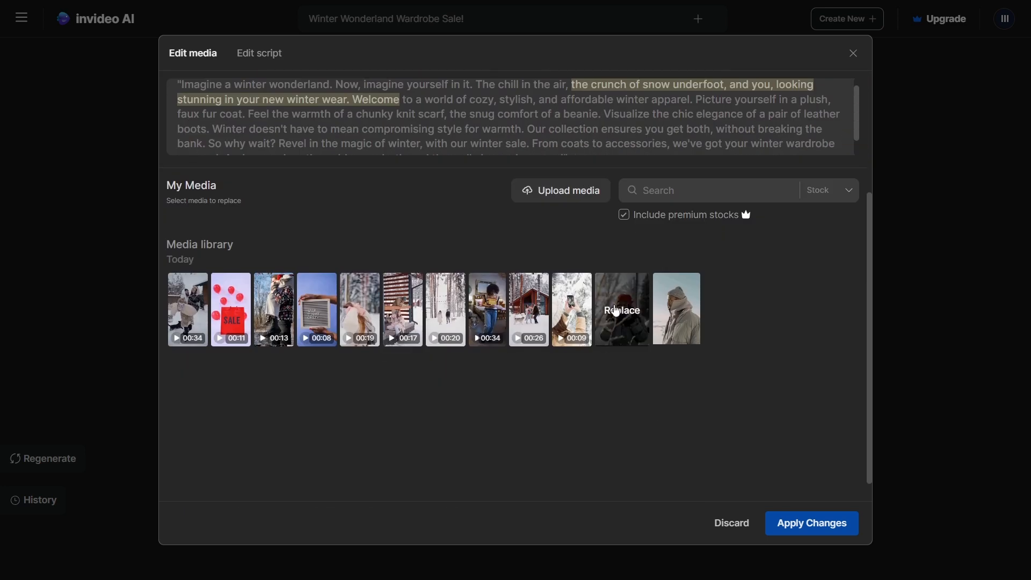
mouse_move(554, 325)
scroll(366, 376, up, 3)
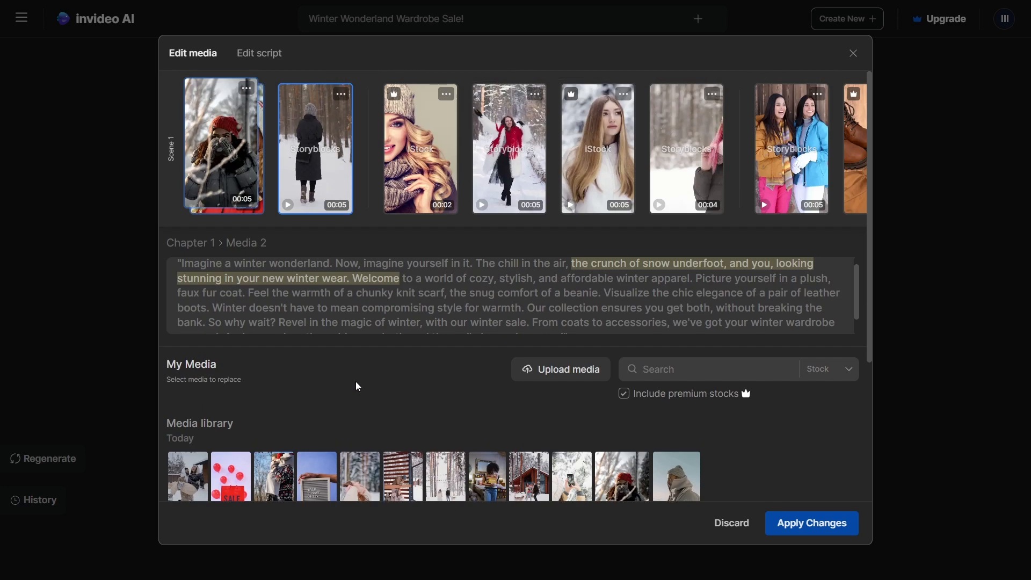
scroll(354, 384, down, 3)
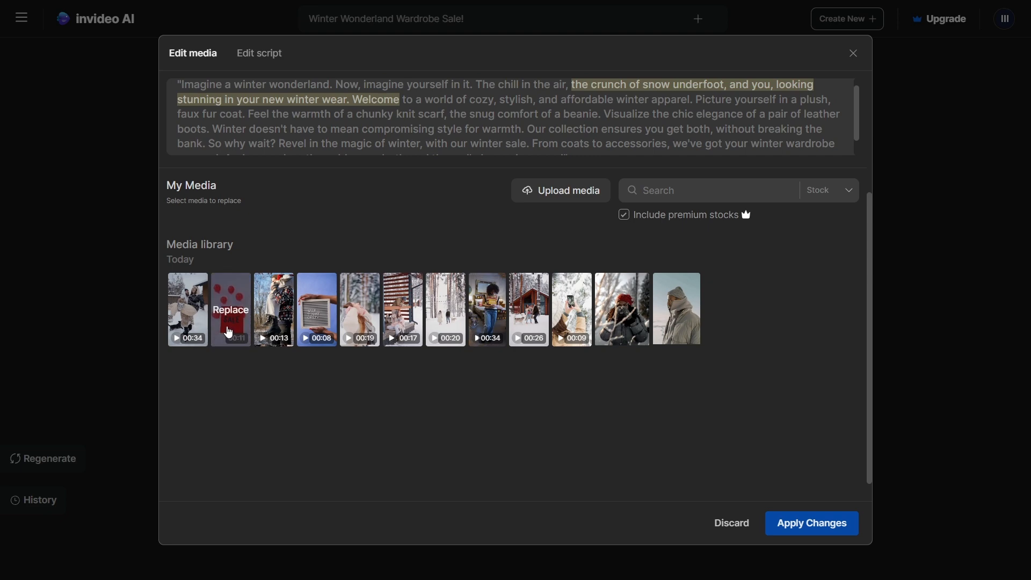
scroll(374, 409, up, 3)
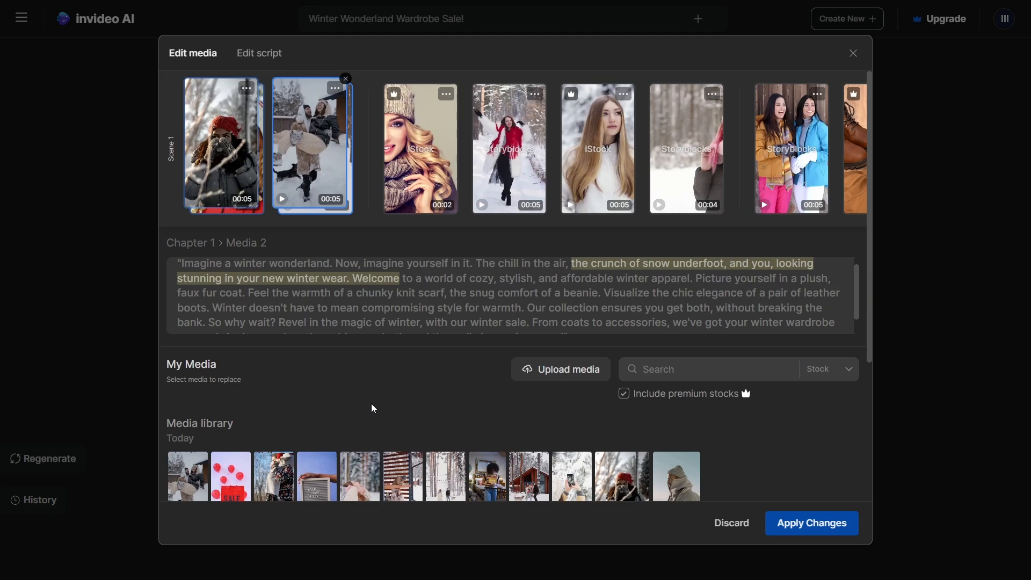
- Replace the third clip, the woman in a knit hat and scarf, with the uploaded 00:13 clip
click(404, 176)
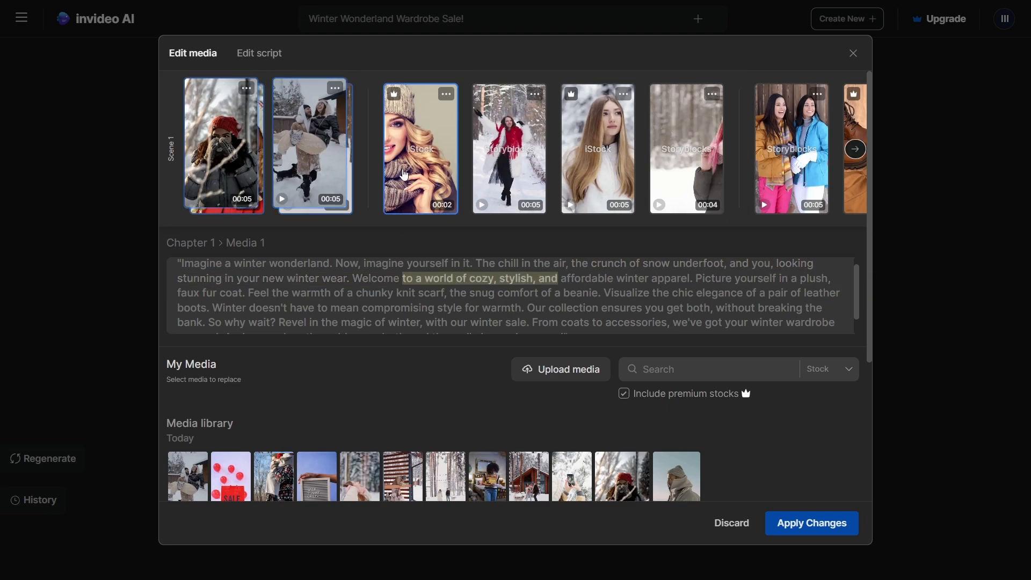
scroll(408, 187, down, 1)
scroll(407, 187, down, 3)
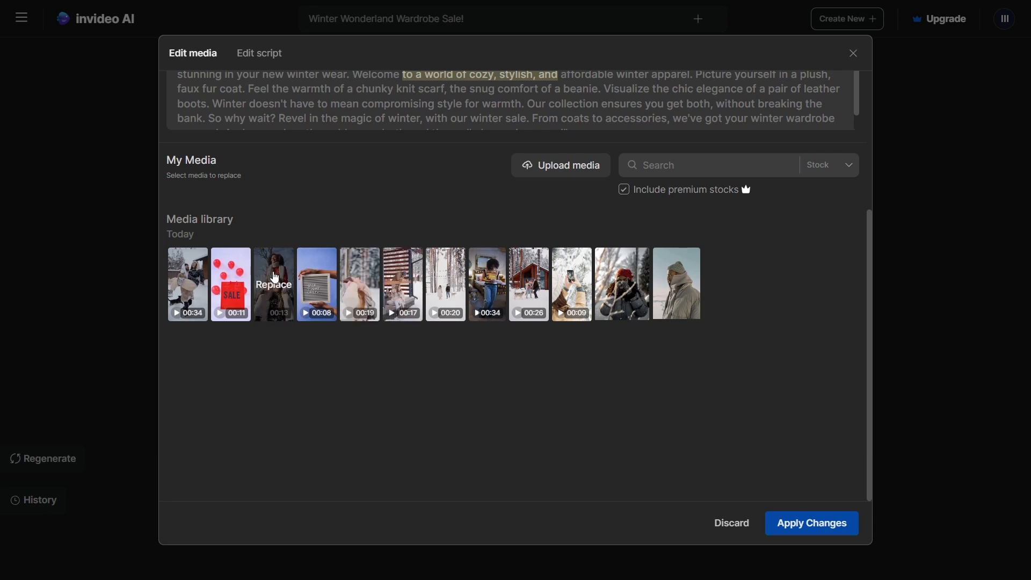
scroll(477, 247, up, 3)
- Replace the fourth clip, the woman in a red jacket, with the uploaded 00:20 snowy forest clip
click(510, 209)
scroll(510, 263, down, 3)
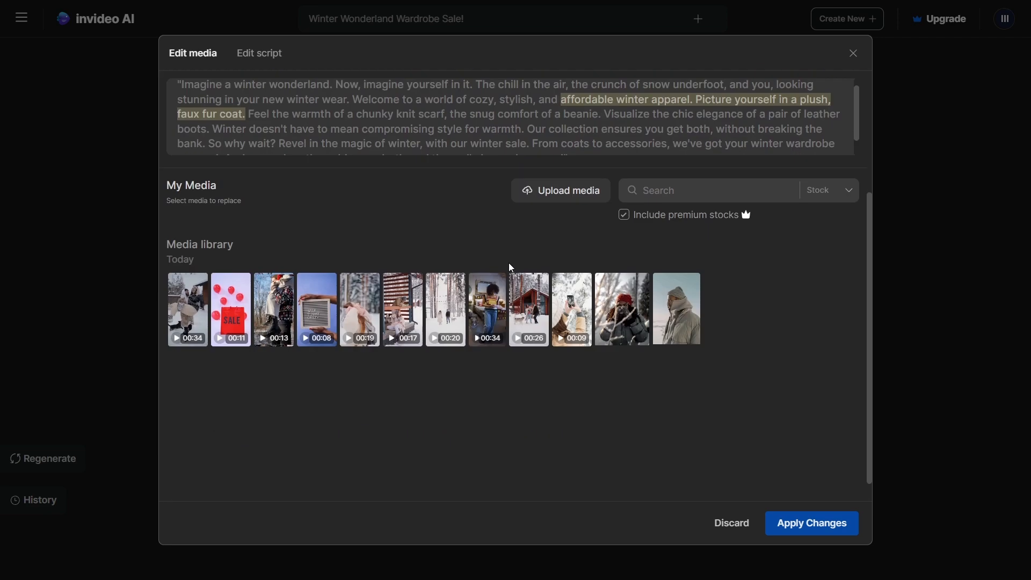
scroll(527, 421, up, 3)
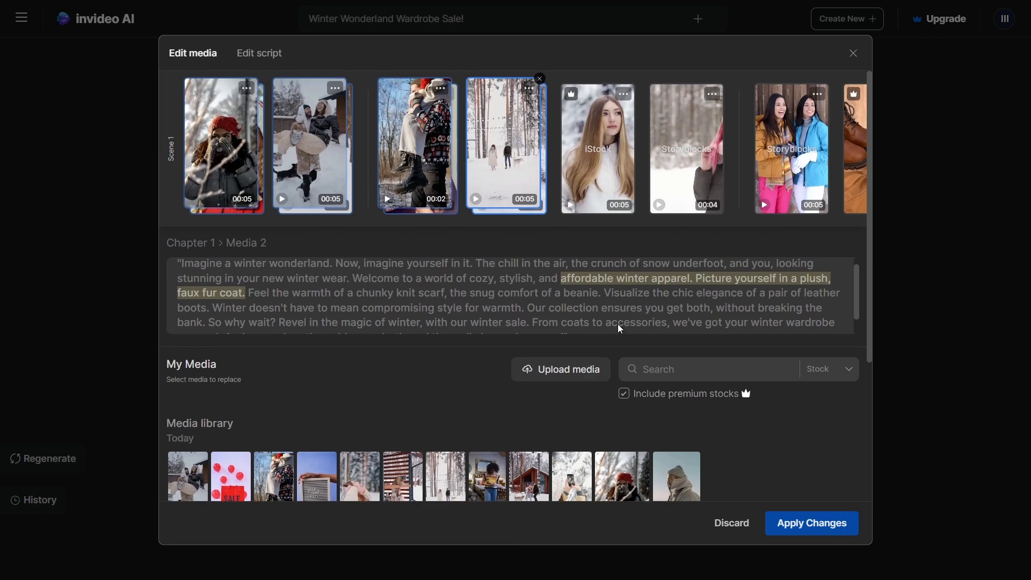
- Replace the fifth clip, the woman with long blonde hair, with the uploaded 00:26 clip of the red cabin in the snow
click(604, 168)
scroll(591, 406, down, 2)
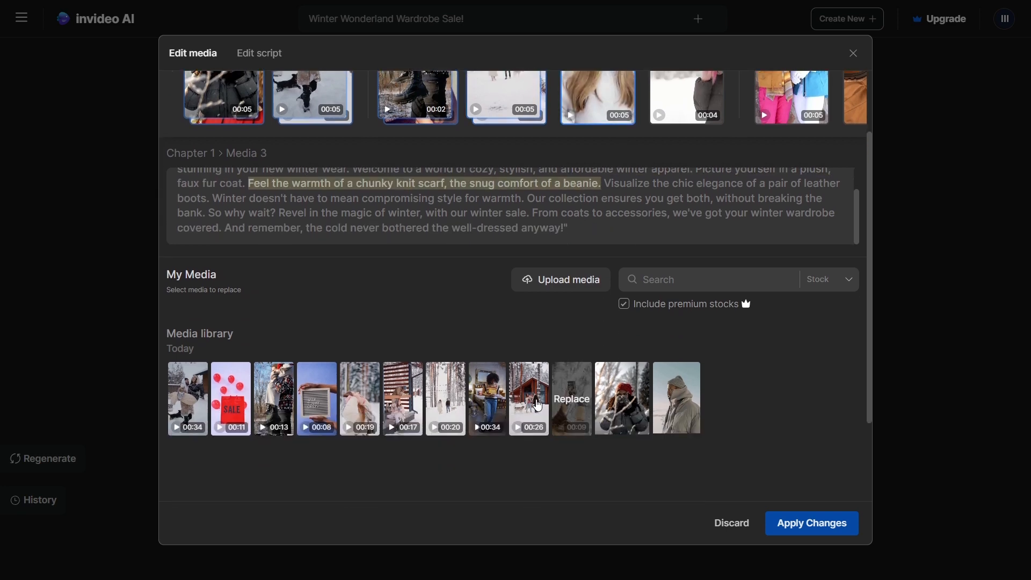
scroll(617, 410, up, 3)
- Replace the sixth clip, the one for the leather boots line, with the uploaded 00:19 clip
click(686, 156)
scroll(672, 292, down, 4)
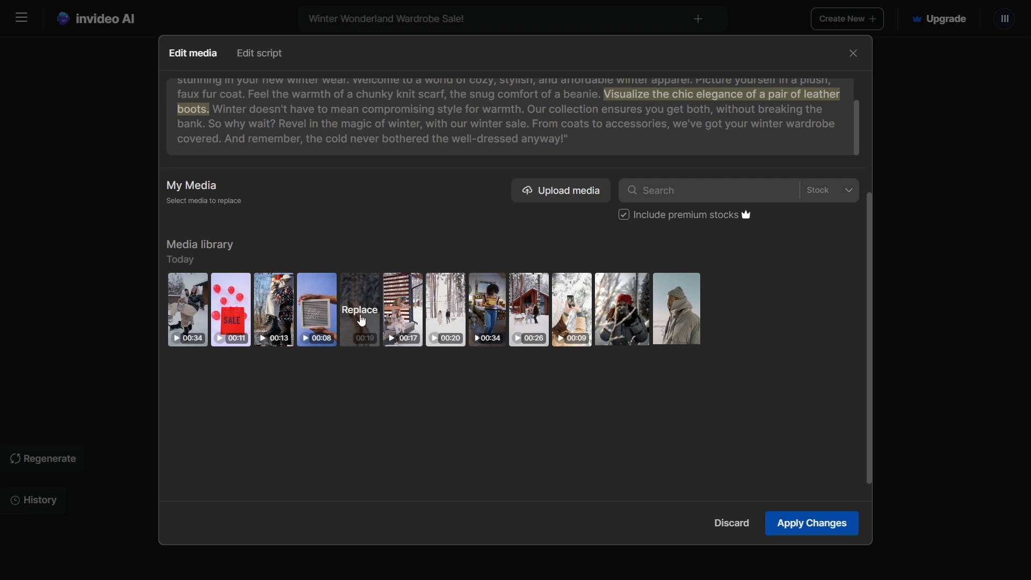
scroll(533, 442, up, 1)
scroll(533, 441, up, 3)
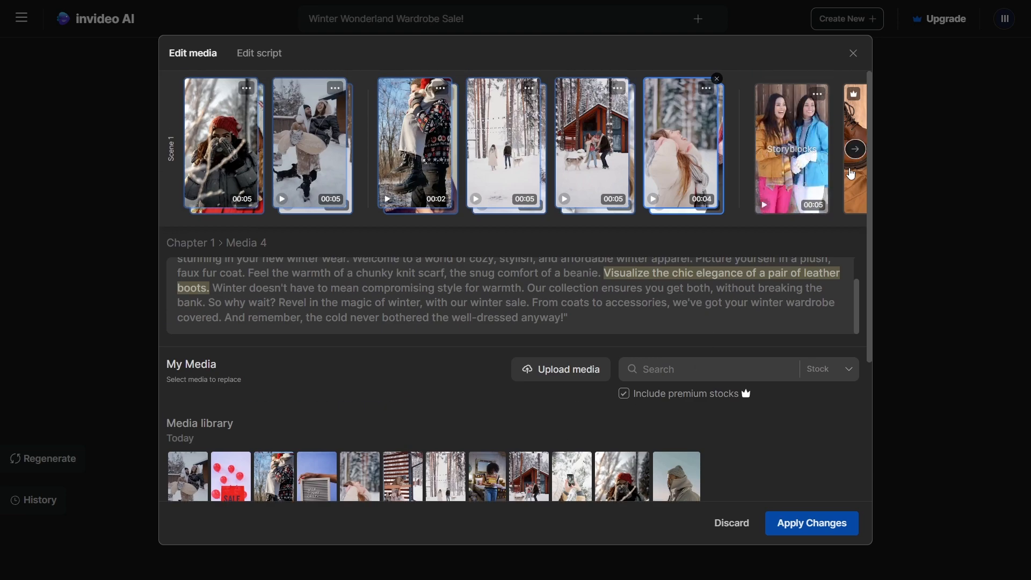
- Replace the seventh clip, the two women in yellow and blue jackets, with the uploaded 00:17 clip
click(856, 149)
click(468, 150)
scroll(458, 269, down, 3)
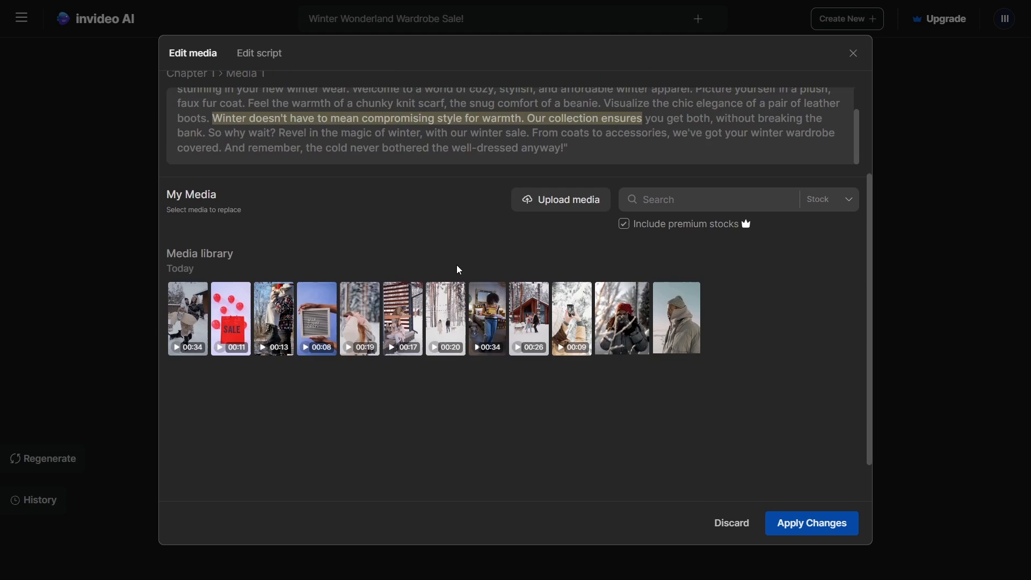
scroll(473, 349, up, 3)
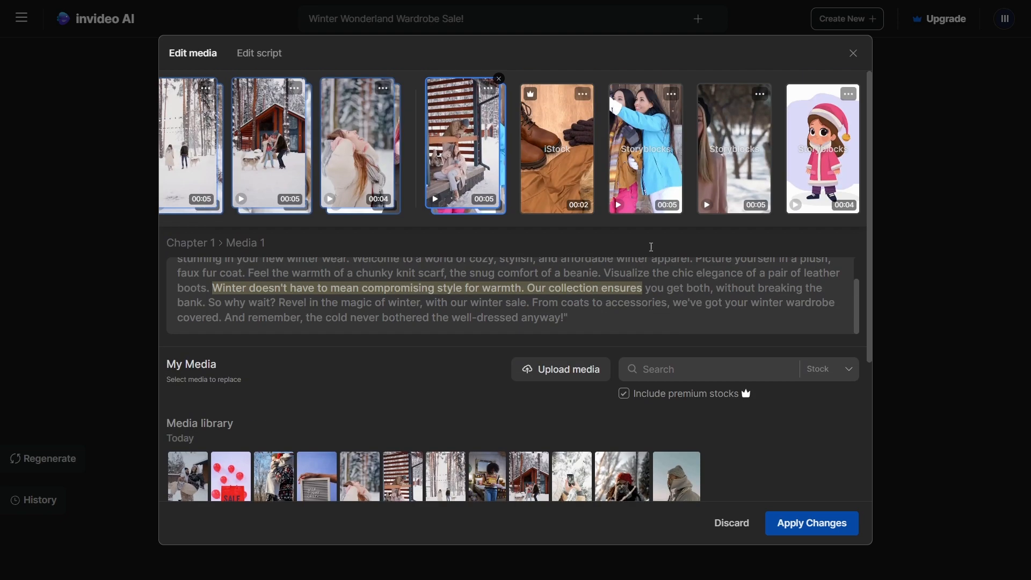
- Replace the brown boots image with the uploaded 00:26 red cabin clip and the selfie of the two women with the 00:17 clip
click(569, 170)
click(529, 481)
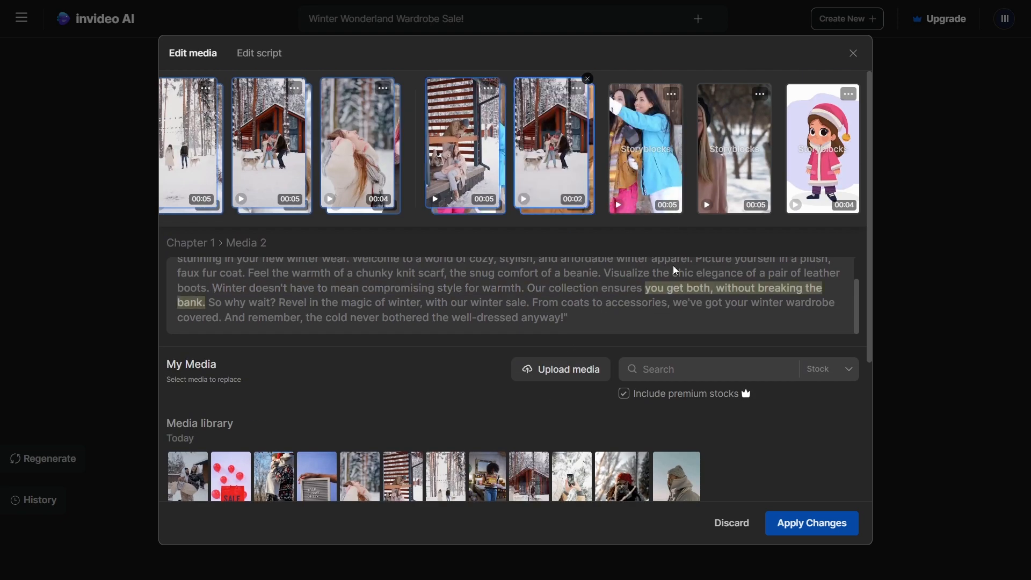
click(663, 168)
scroll(619, 322, down, 3)
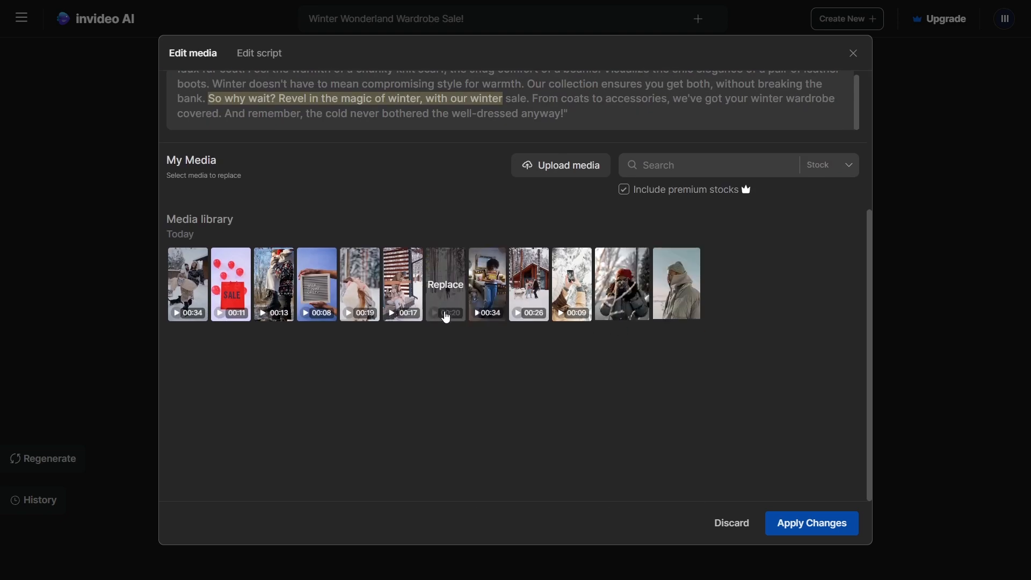
click(412, 297)
scroll(661, 373, up, 3)
- Replace the woman in a black hat and Scene 1's first clip with the 00:19 clip, and the cartoon girl with the SALE clip
click(731, 169)
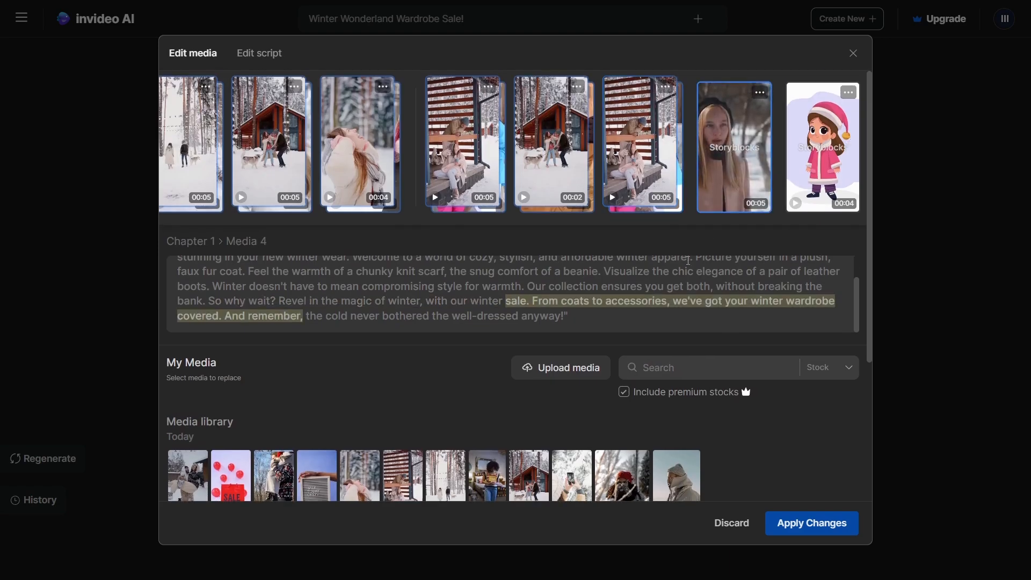
scroll(444, 323, down, 3)
click(444, 322)
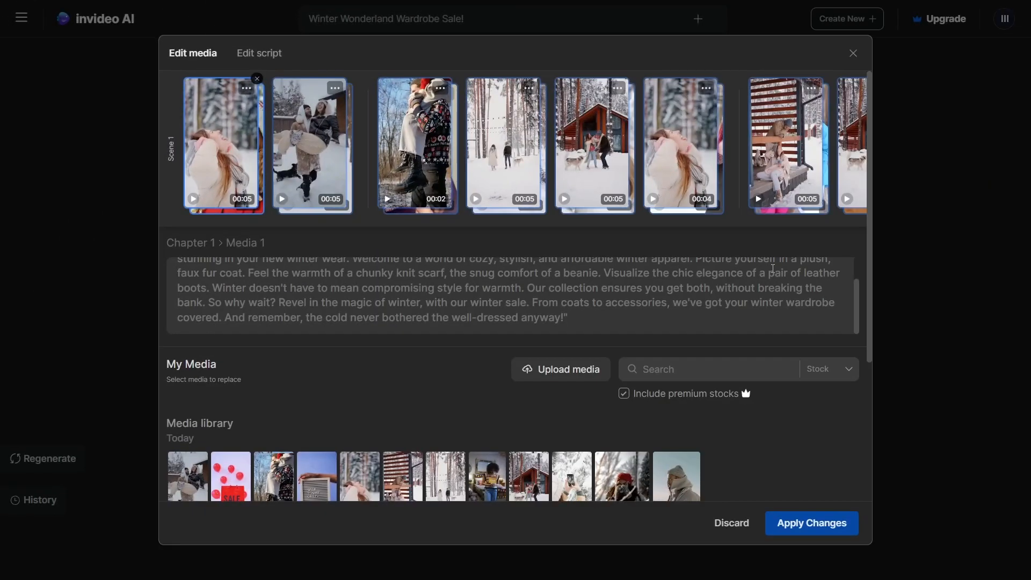
- Review the remaining clips, apply the media changes and play the updated video
click(856, 150)
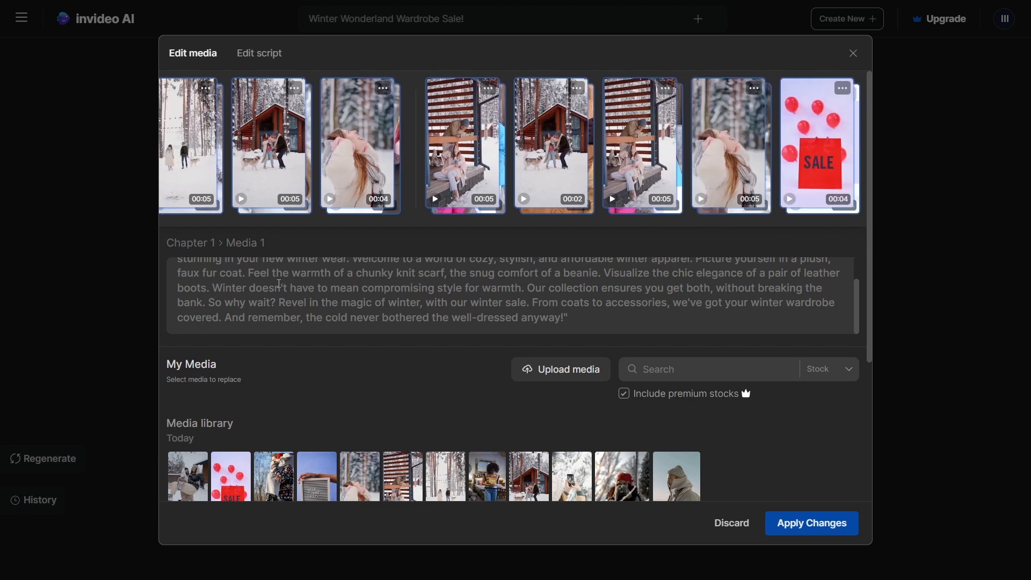
scroll(807, 397, down, 4)
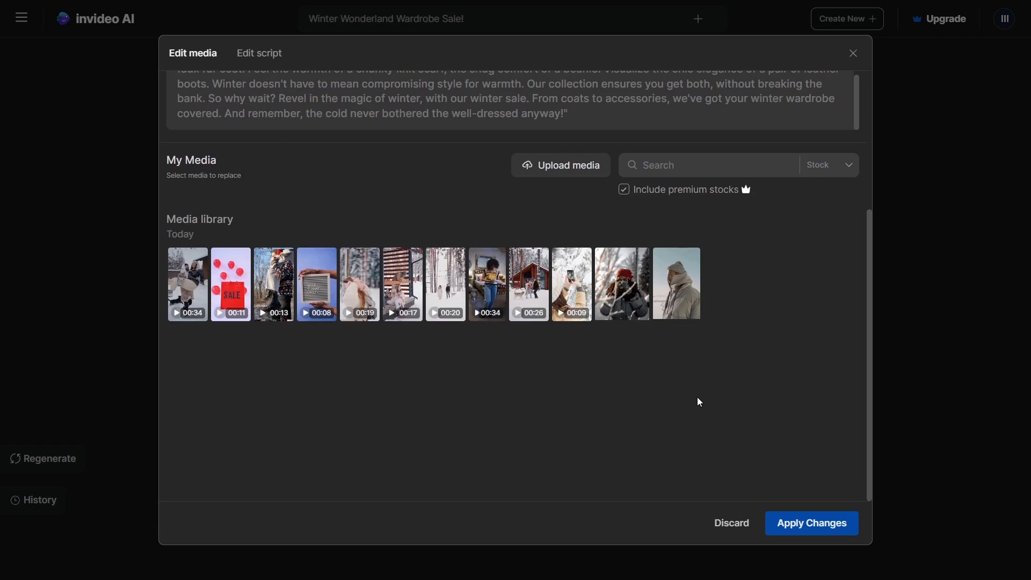
click(826, 530)
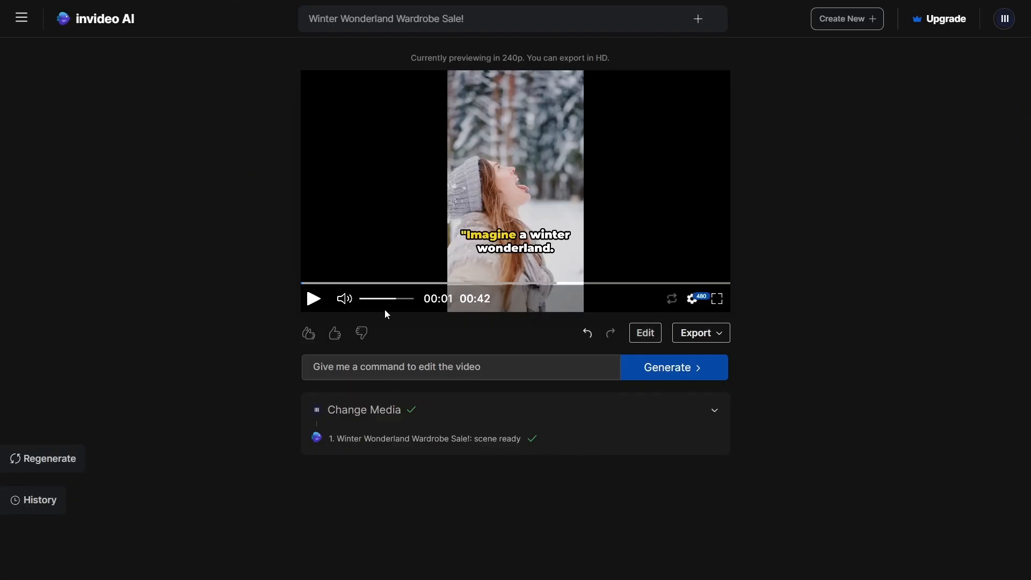
click(314, 304)
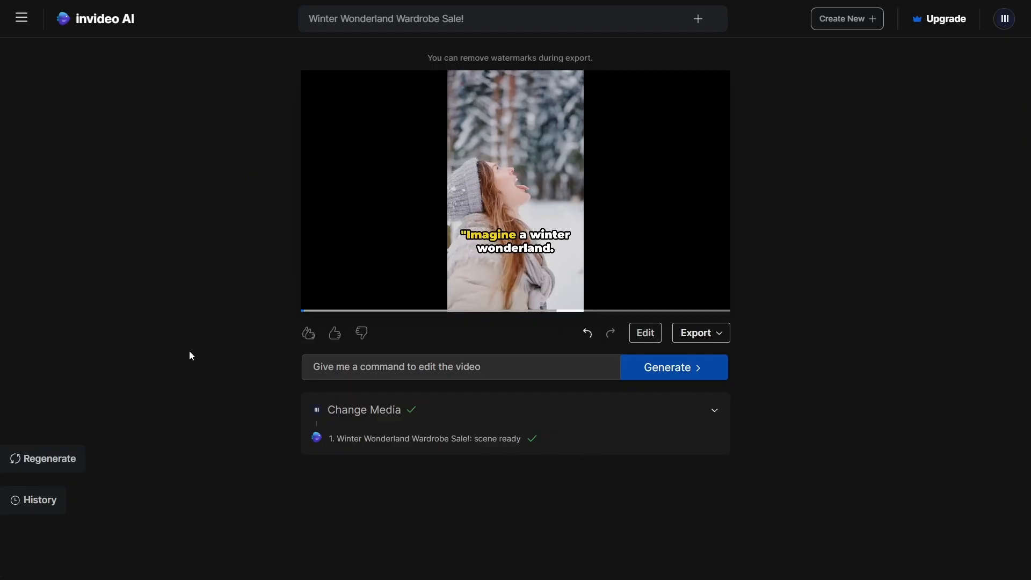